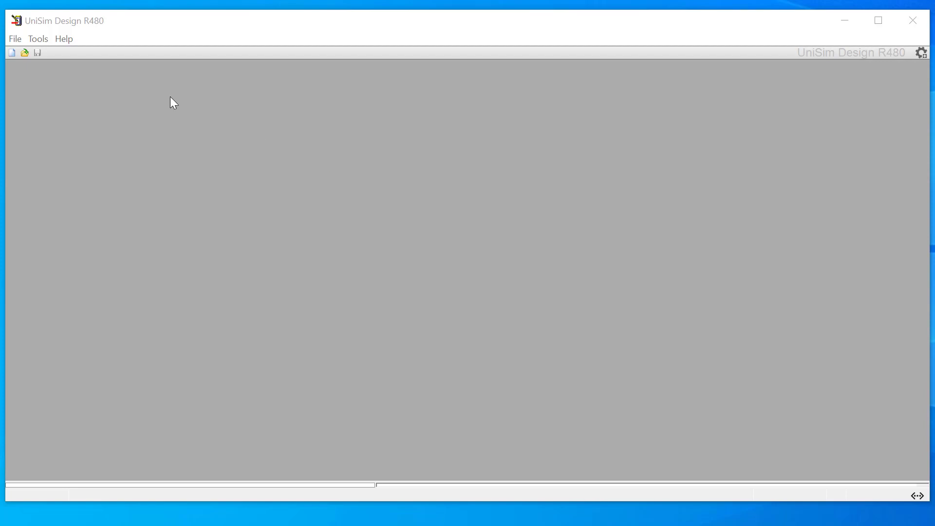
# Step: Start a new simulation case and add an empty hypothetical component group to it
pyautogui.click(12, 52)
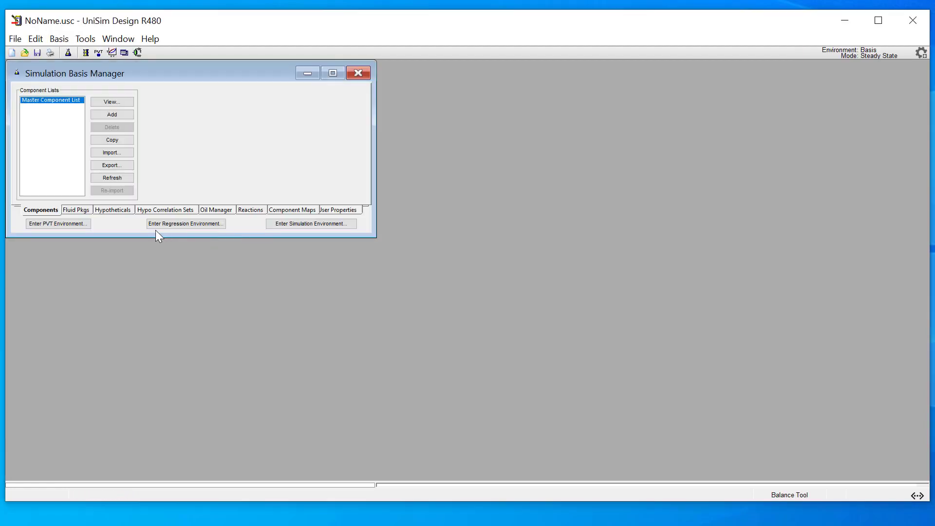
pyautogui.click(114, 209)
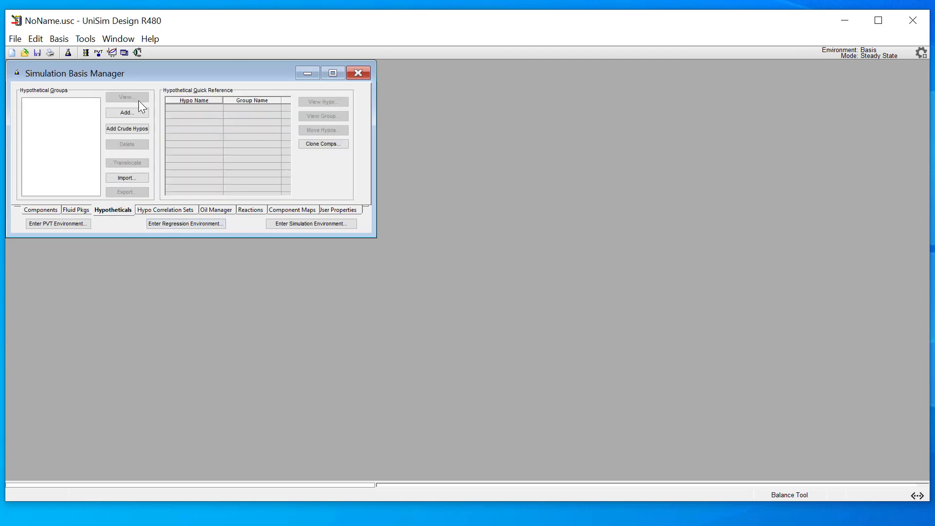
pyautogui.click(128, 113)
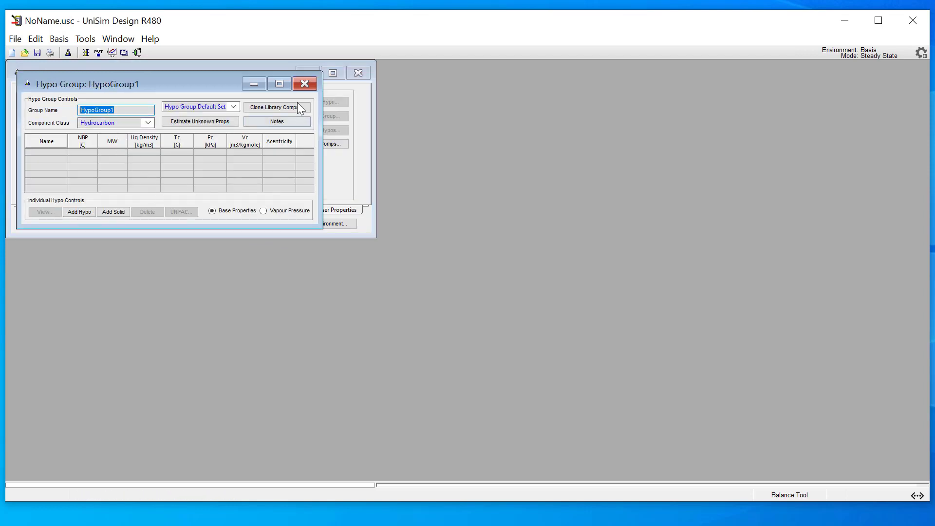
pyautogui.click(306, 84)
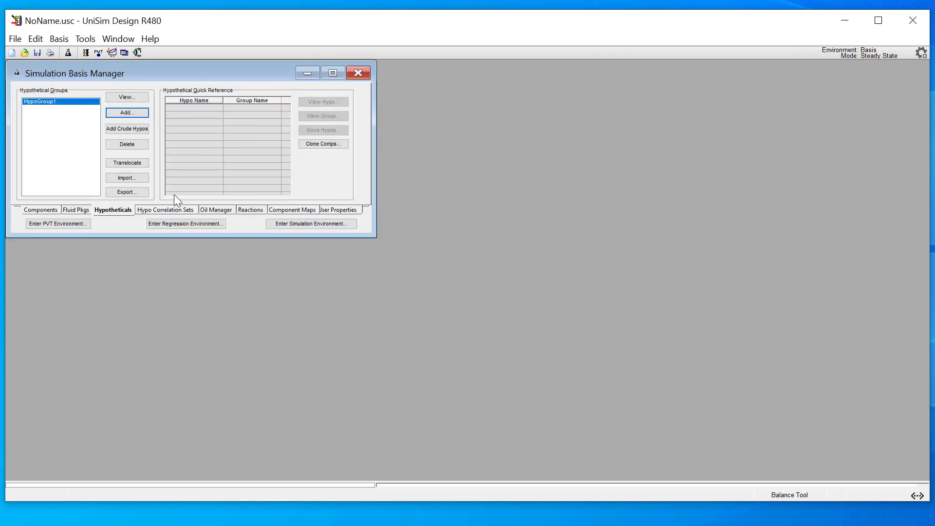
# Step: Add a fluid package that uses the OLI_Electrolyte property package with the MSE framework
pyautogui.click(76, 210)
pyautogui.click(190, 113)
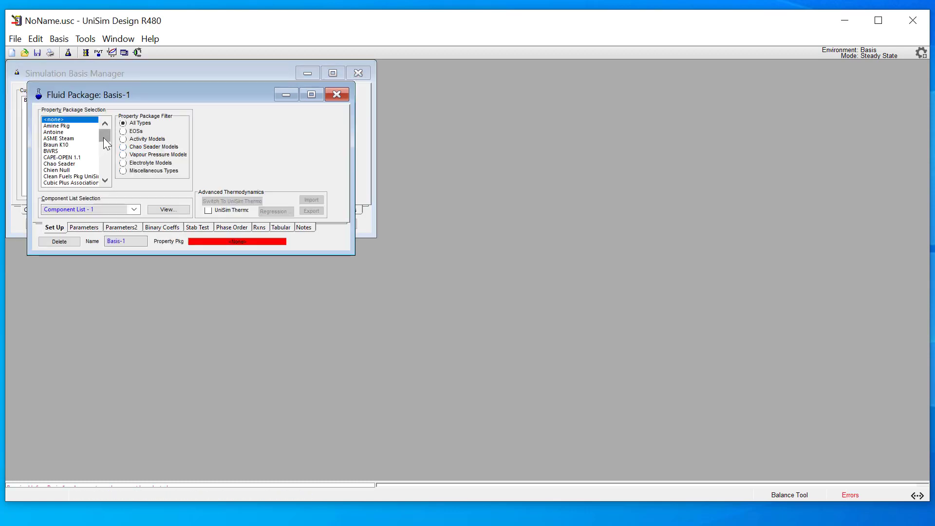
pyautogui.moveTo(103, 137); pyautogui.dragTo(85, 164)
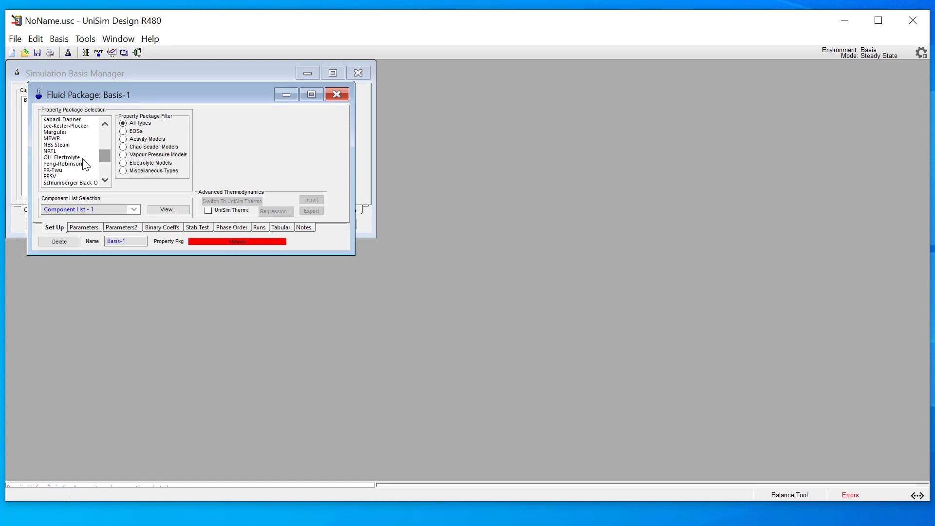
pyautogui.click(62, 157)
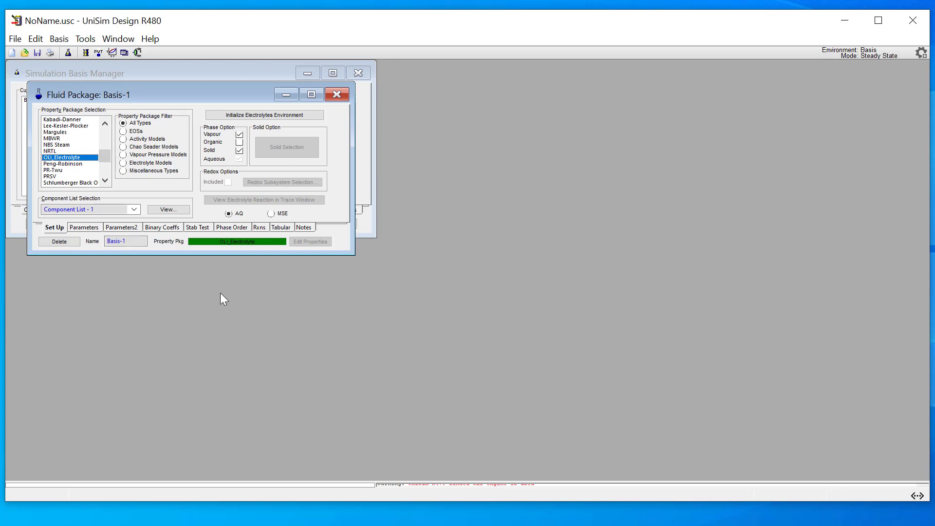
pyautogui.click(273, 215)
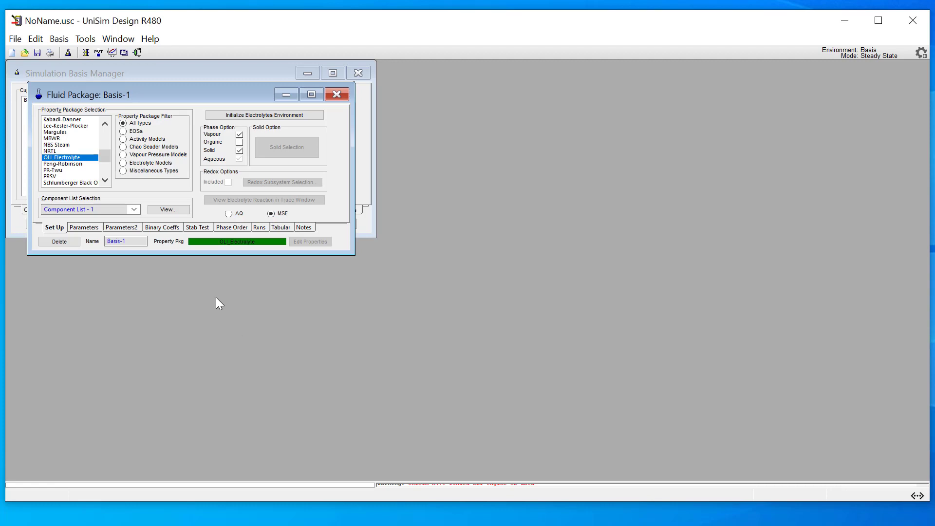
# Step: View the fluid package's component list with the OLI Electrolyte library and open its additional databank settings
pyautogui.click(158, 209)
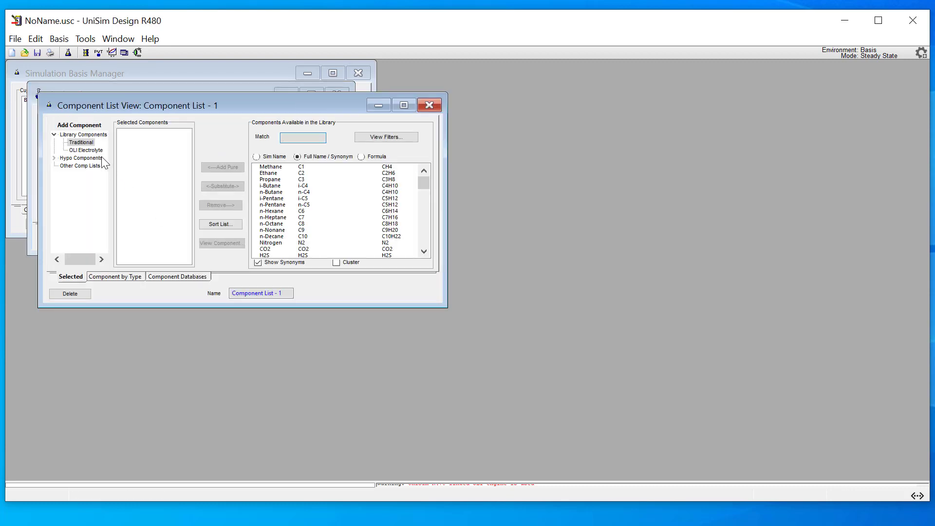
pyautogui.click(90, 150)
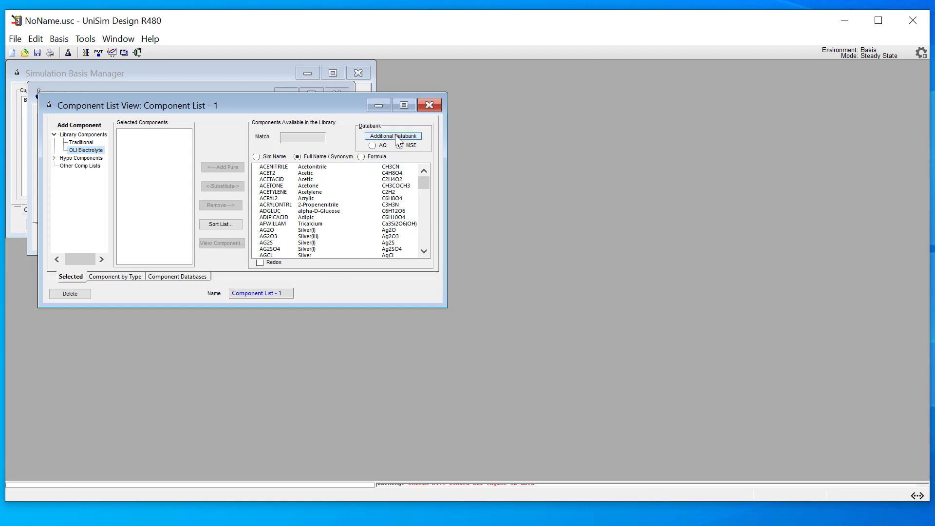
pyautogui.click(395, 139)
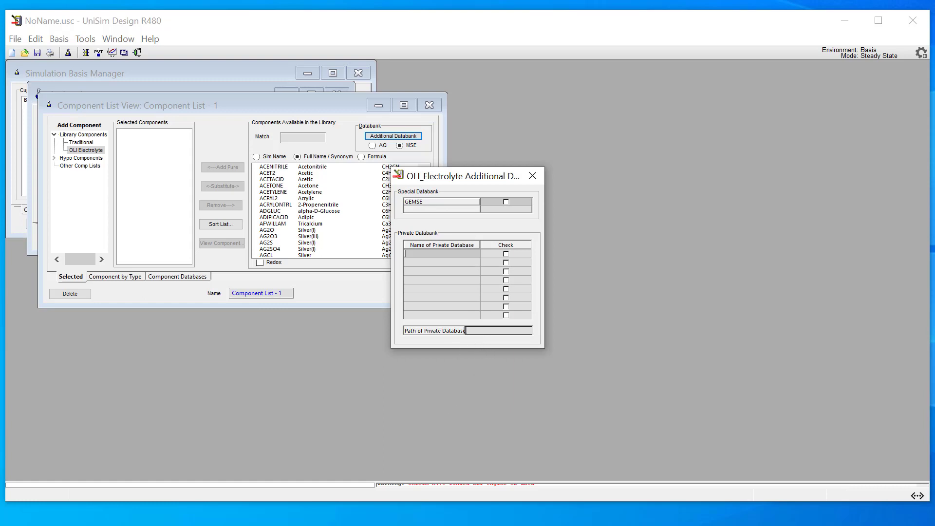
# Step: Switch to File Explorer, open C:\ProgramData\OLI Systems\Databanks\10.0.2, and locate the SRKMSE.ddb and SRKMSE.dic files
pyautogui.click(115, 524)
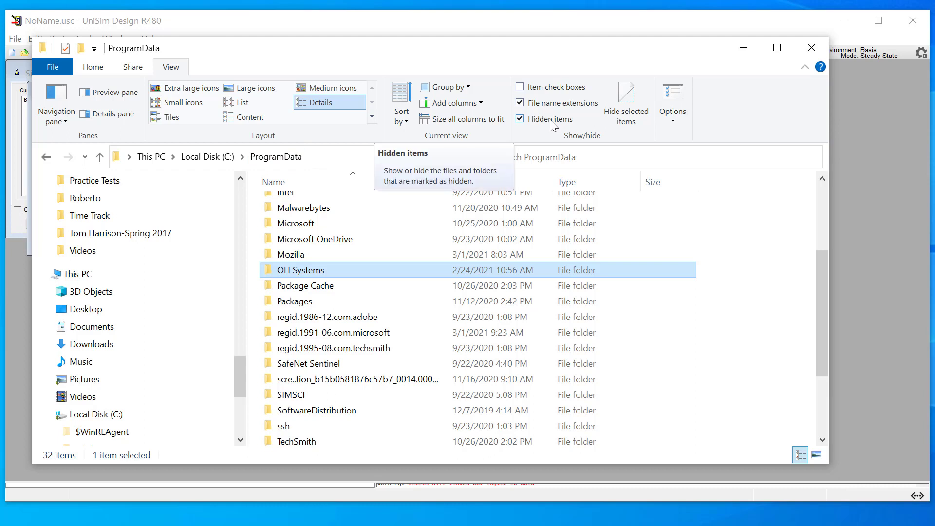
pyautogui.doubleClick(306, 271)
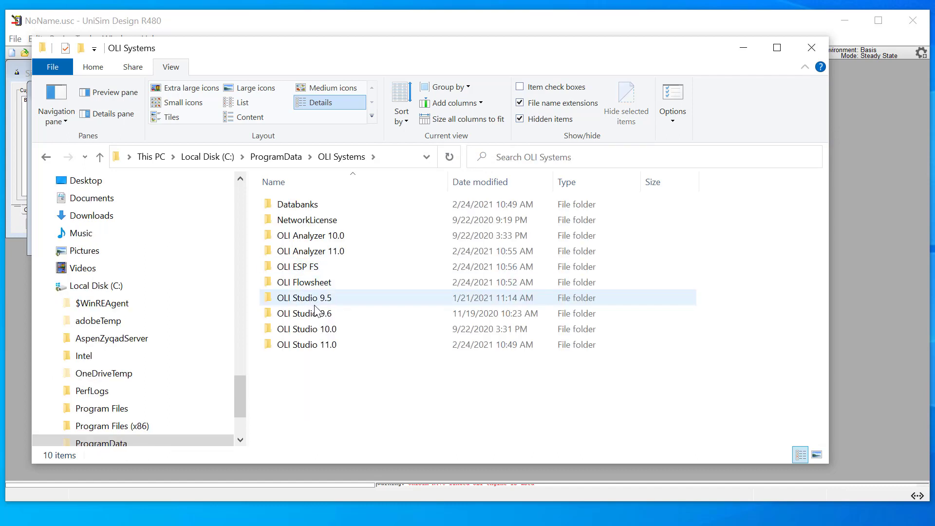
pyautogui.doubleClick(304, 204)
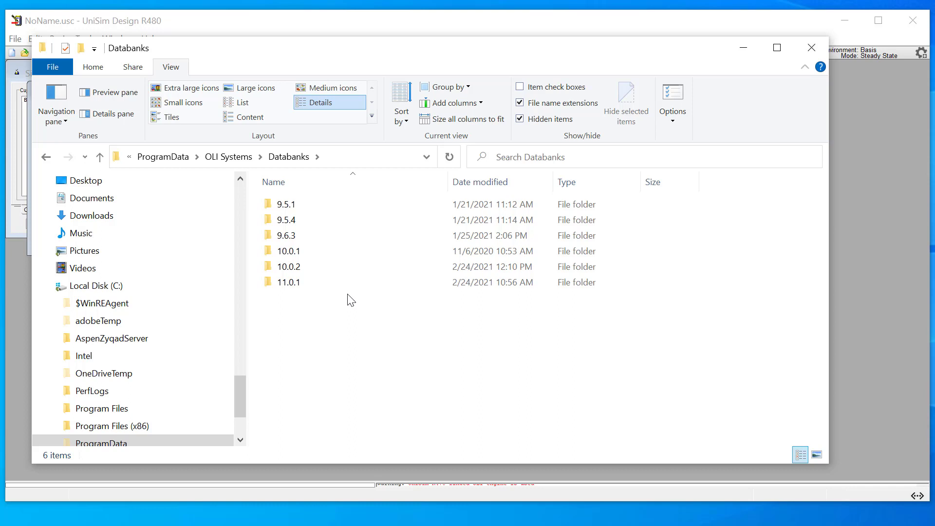
pyautogui.doubleClick(317, 269)
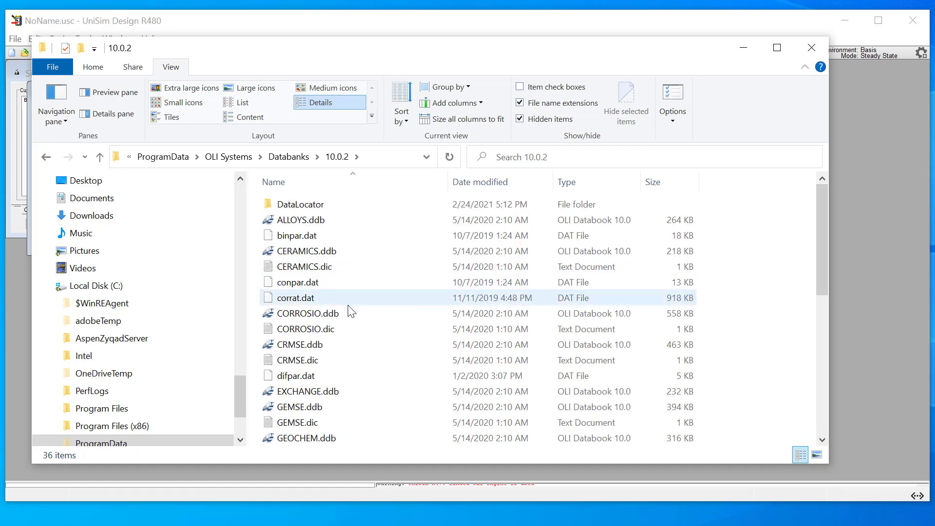
pyautogui.scroll(-5, 348, 340)
pyautogui.click(366, 375)
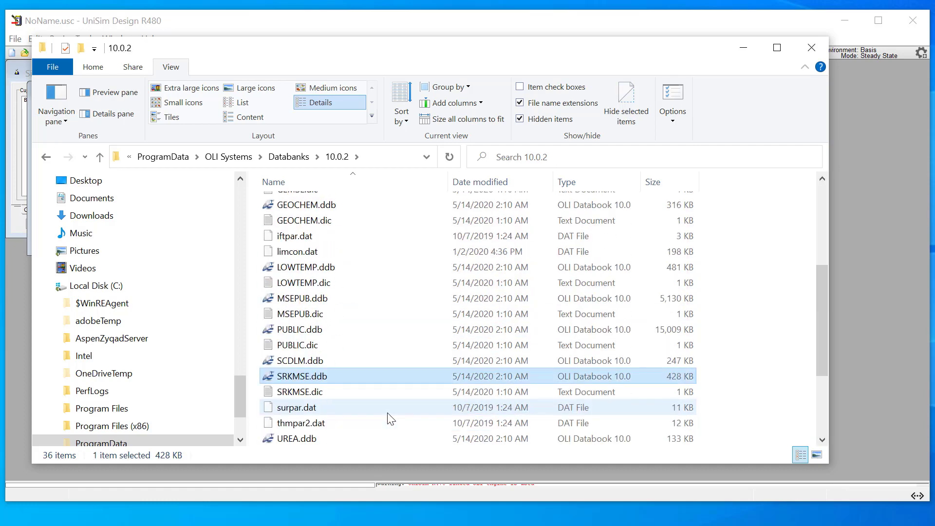
pyautogui.scroll(-2, 390, 418)
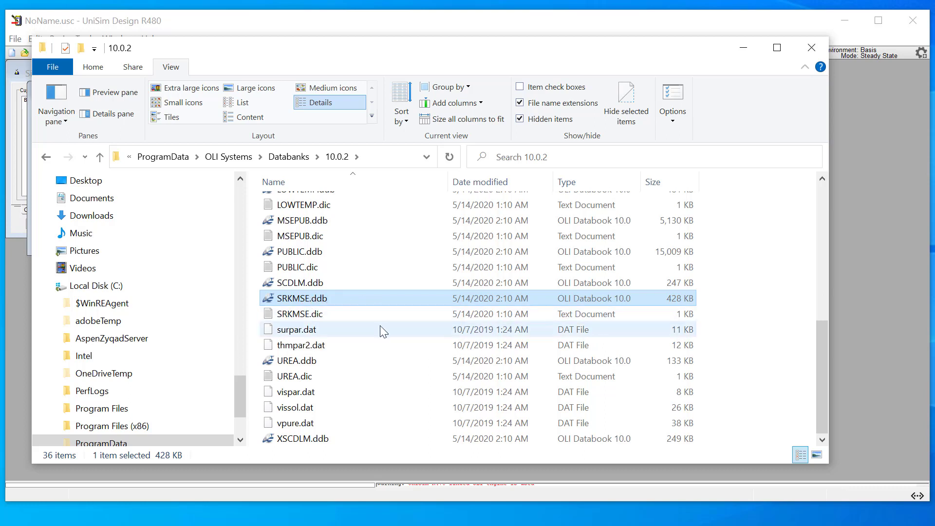
pyautogui.click(355, 320)
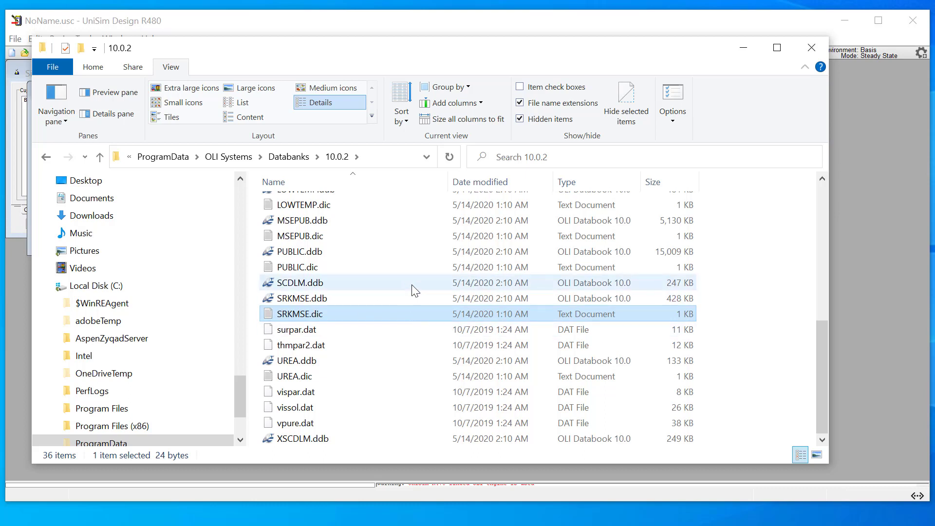
# Step: Copy the folder path C:\ProgramData\OLI Systems\Databanks\10.0.2 into UniSim Design's private database path, and add and enable the private database SRKMSE
pyautogui.click(388, 157)
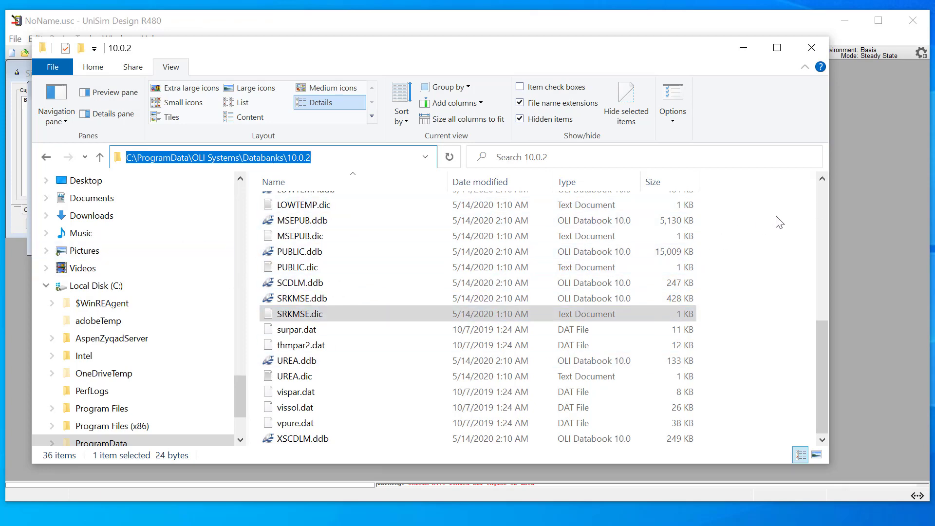
pyautogui.click(858, 179)
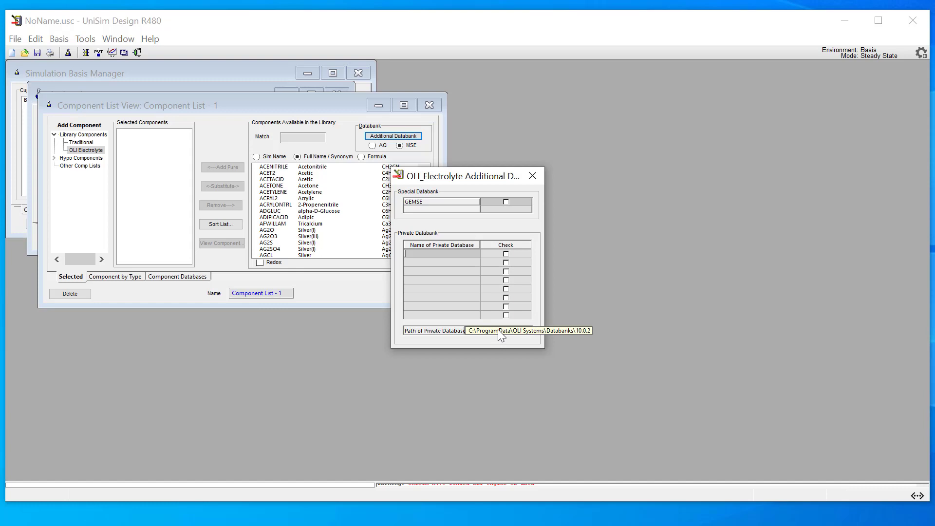
pyautogui.click(454, 251)
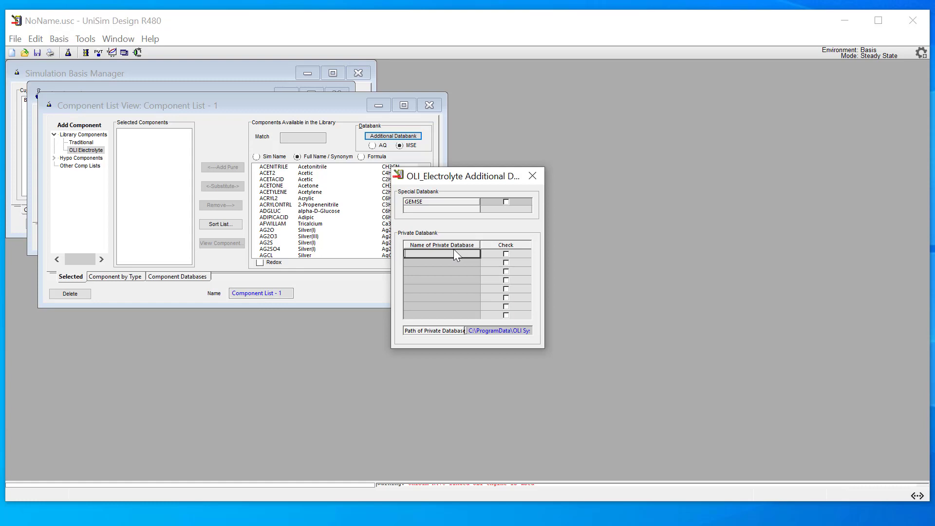
pyautogui.write('S')
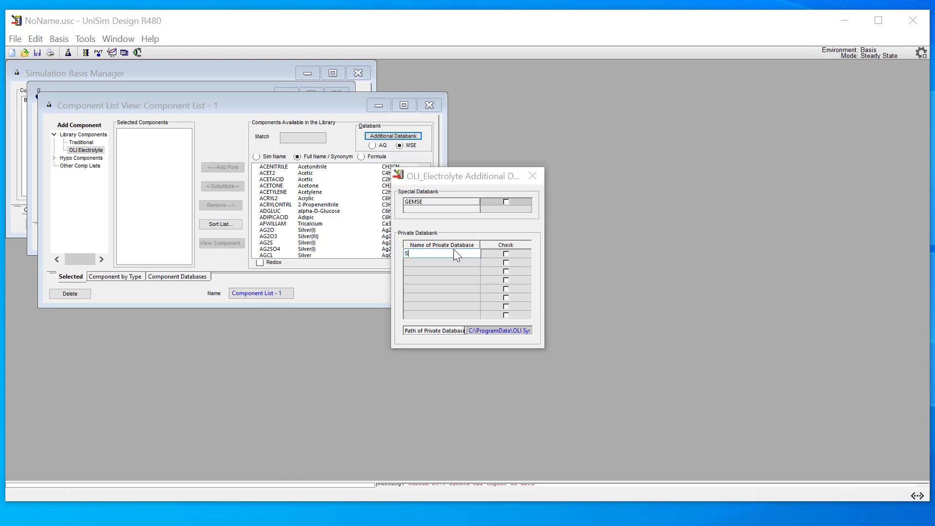
pyautogui.write('RKMSE')
pyautogui.click(505, 256)
pyautogui.click(505, 254)
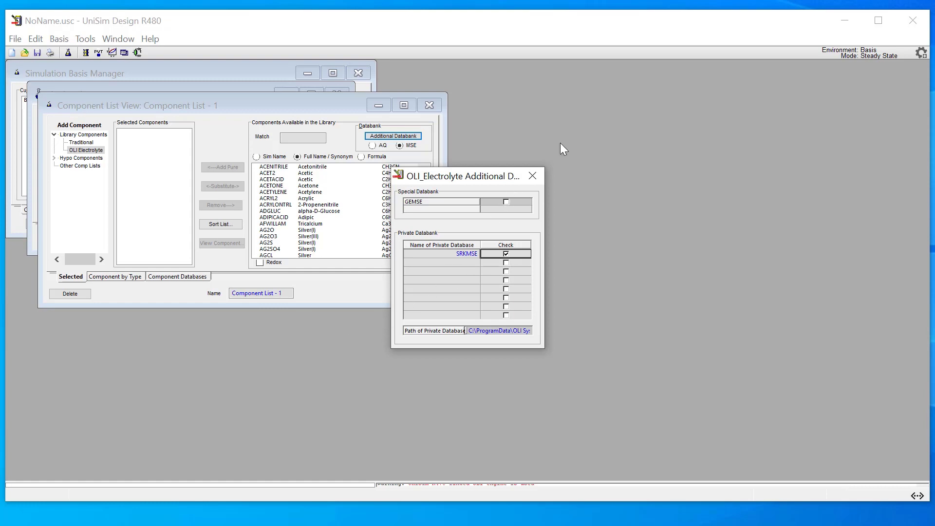
pyautogui.click(532, 176)
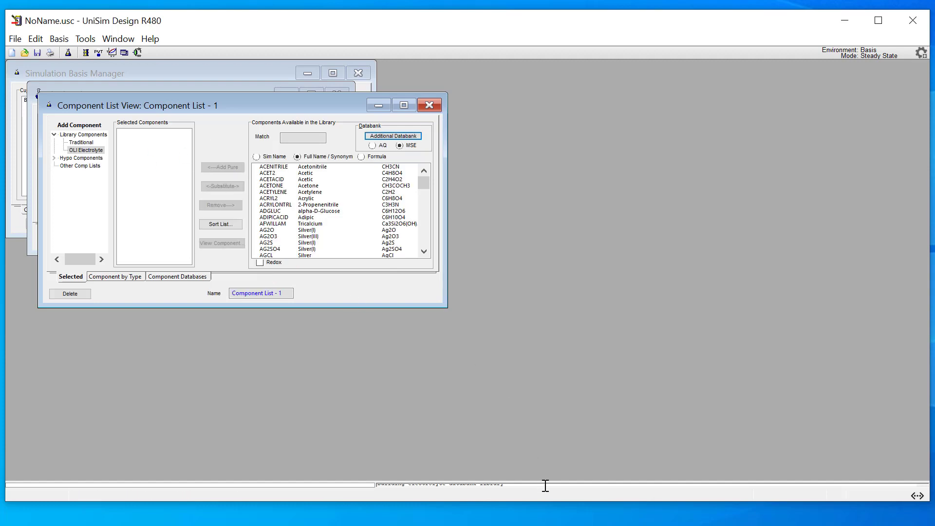
# Step: Enlarge the message area and add water (H2O) from the OLI Electrolyte library to the component list
pyautogui.moveTo(546, 482); pyautogui.dragTo(545, 366)
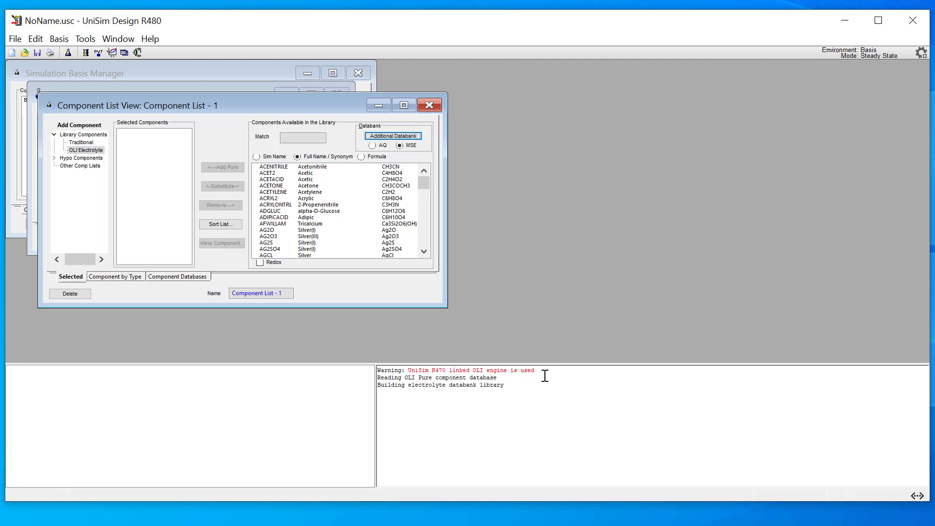
pyautogui.click(302, 137)
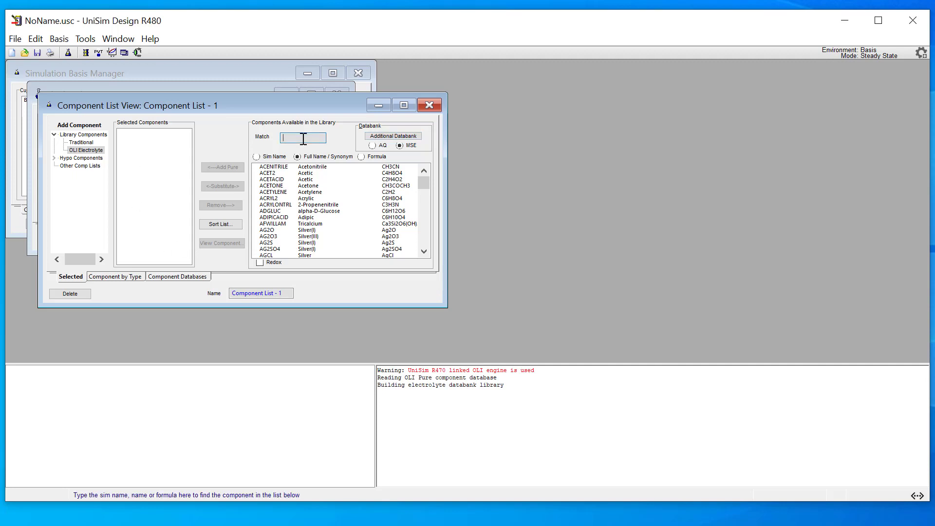
pyautogui.write('h2o')
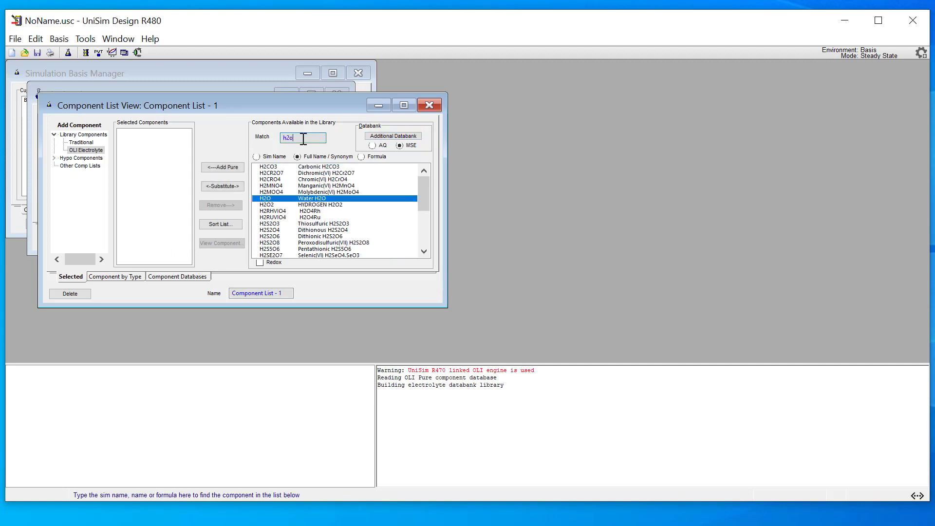
pyautogui.press('Return')
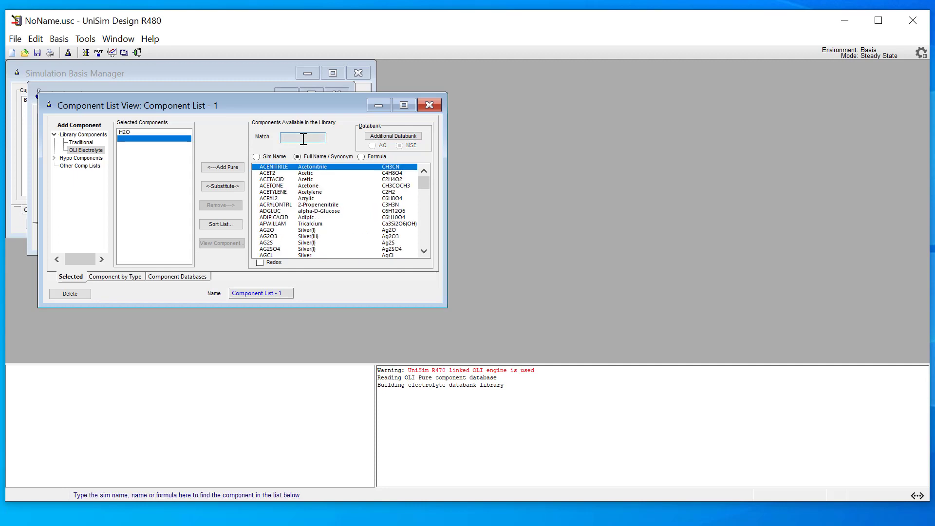
pyautogui.write('metah')
pyautogui.press('BackSpace')
pyautogui.press('BackSpace')
pyautogui.press('BackSpace')
pyautogui.press('BackSpace')
pyautogui.press('BackSpace')
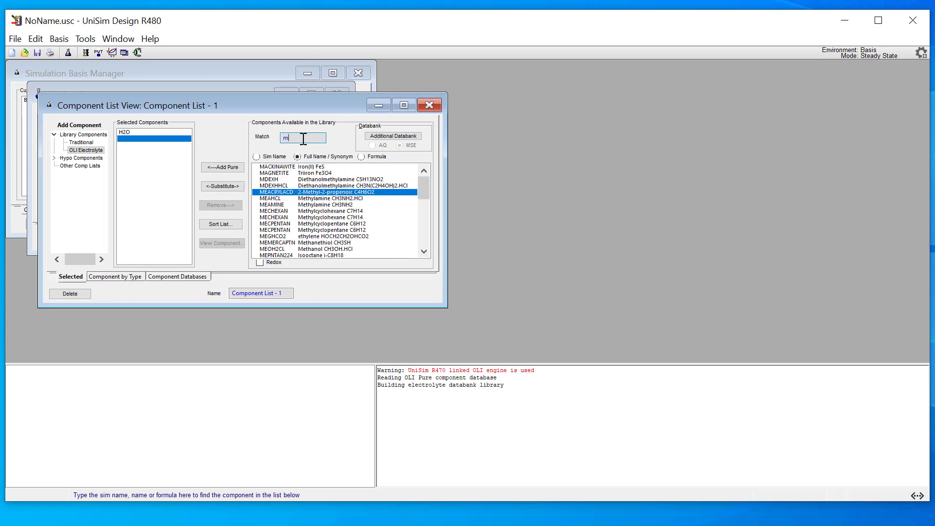
# Step: Add methane (CH4) and carbon dioxide (CO2) from the OLI Electrolyte library to the component list
pyautogui.write('ch4')
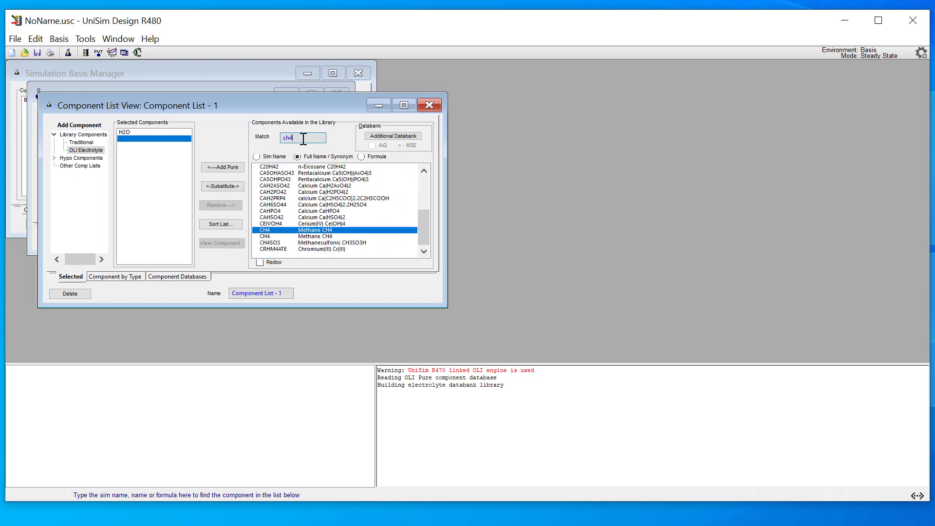
pyautogui.press('Return')
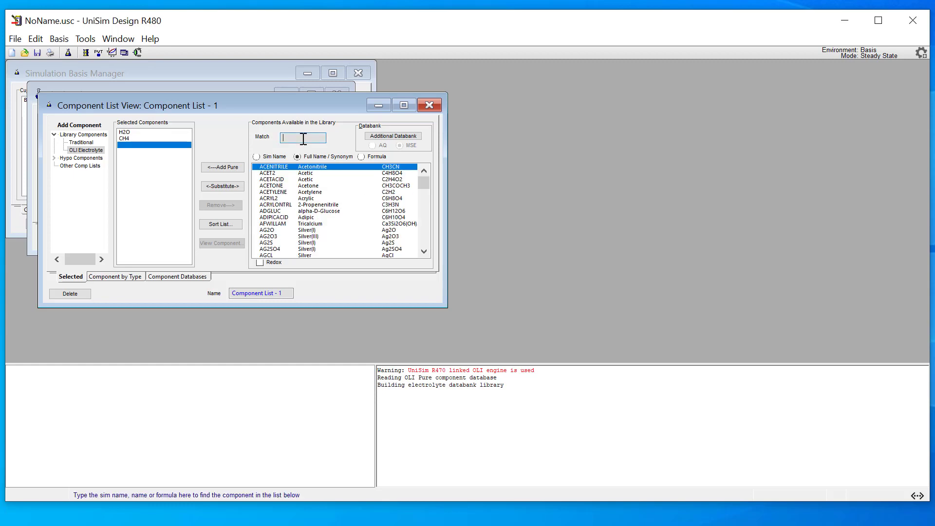
pyautogui.write('co2')
pyautogui.press('Return')
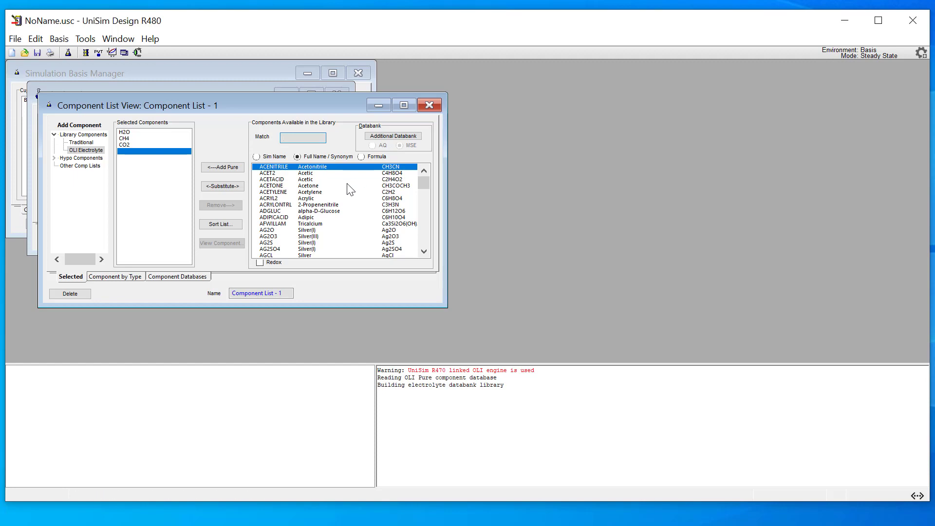
# Step: Add calcium carbonate (CaCO3) to the selected components and close the component list
pyautogui.write('caco3')
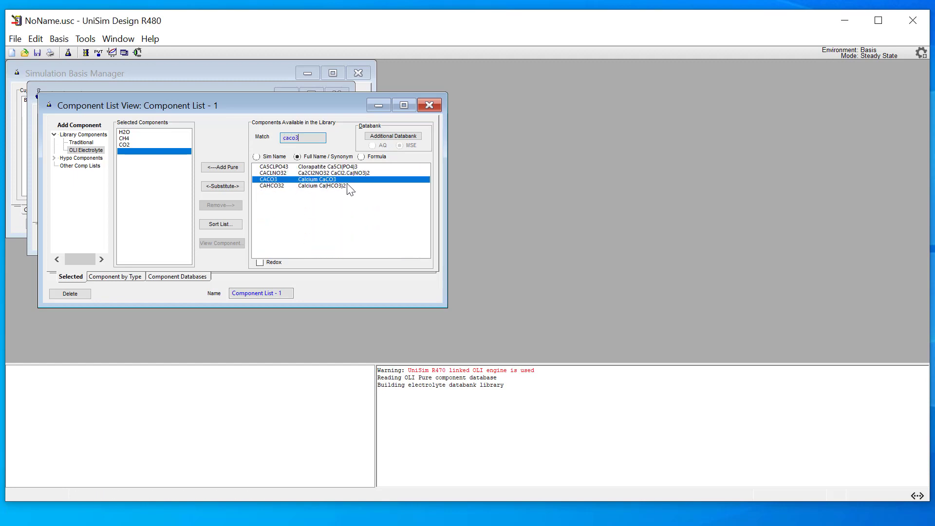
pyautogui.press('Return')
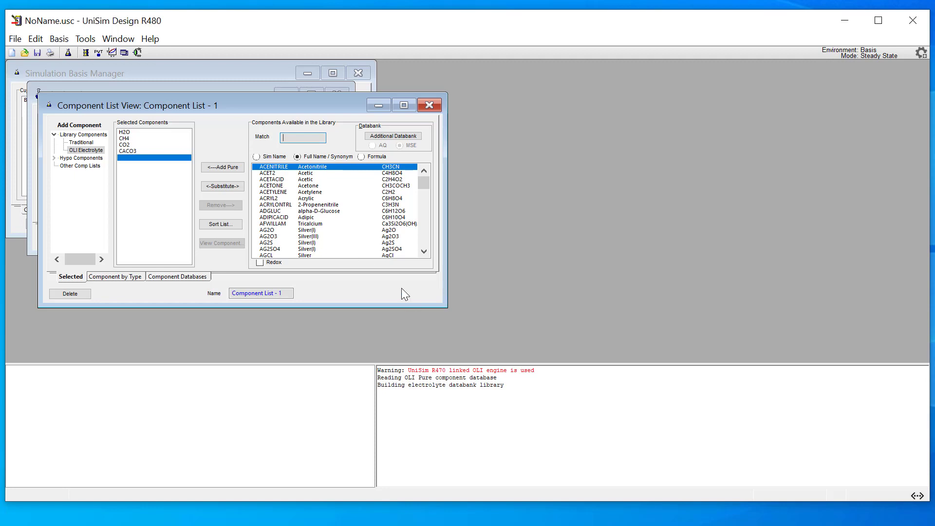
pyautogui.click(434, 106)
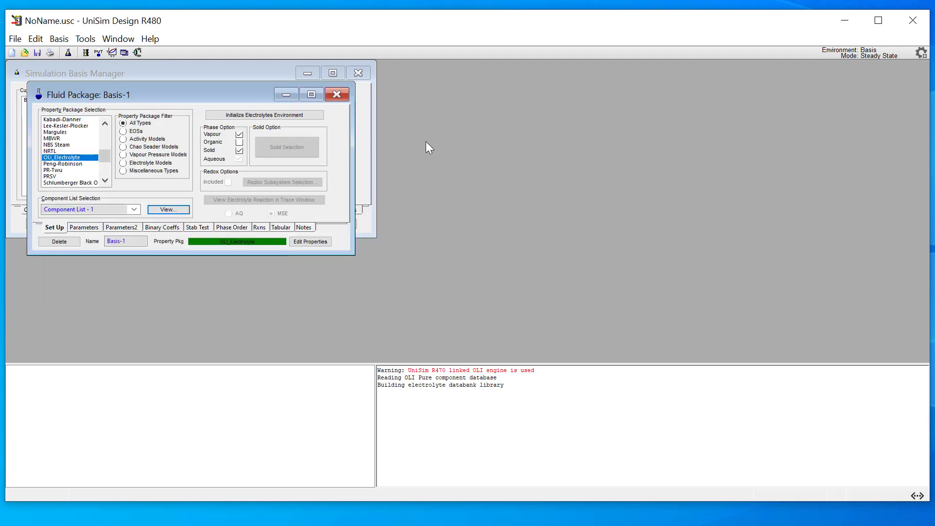
# Step: Leave the fluid package for the simulation environment and place a material stream on the flowsheet
pyautogui.click(345, 92)
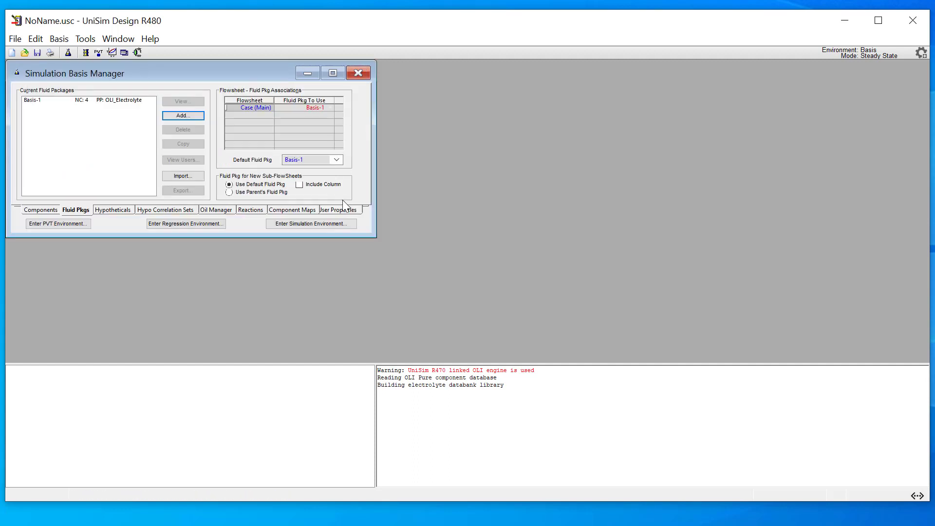
pyautogui.click(317, 225)
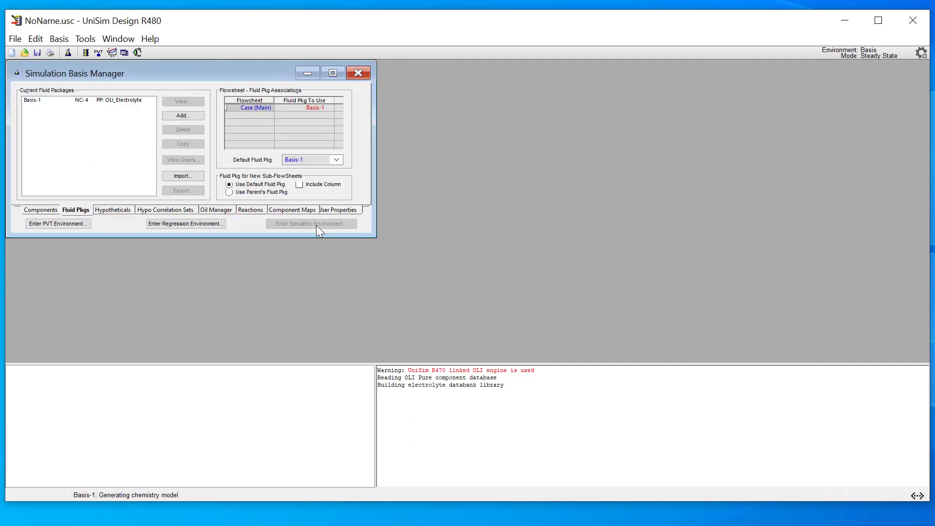
pyautogui.click(885, 96)
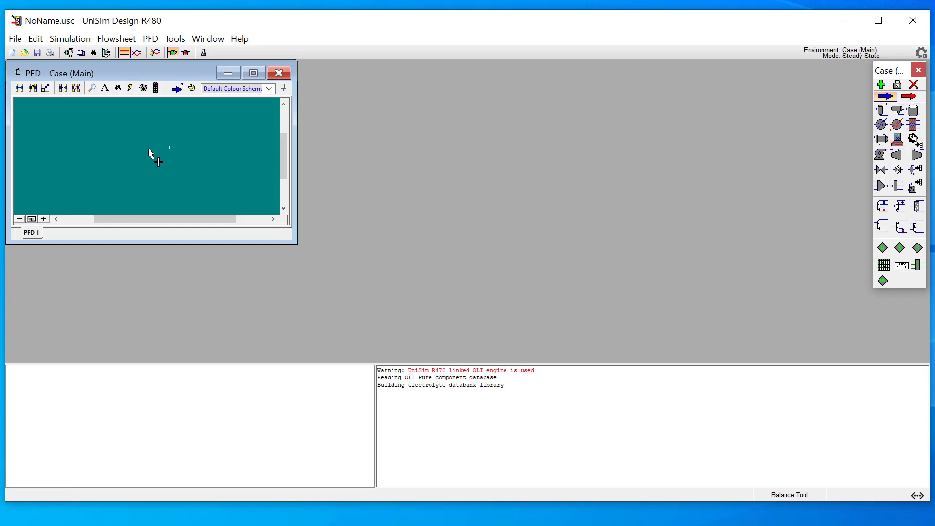
pyautogui.click(121, 145)
# Step: Set the temperature of stream 1 to 25 C and its pressure to 101.325 kPa
pyautogui.doubleClick(118, 138)
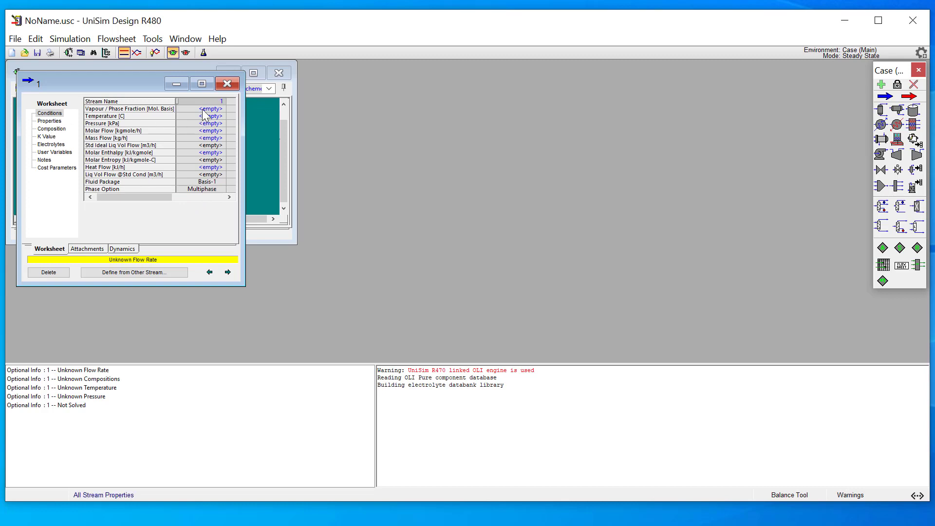
pyautogui.click(203, 118)
pyautogui.write('25')
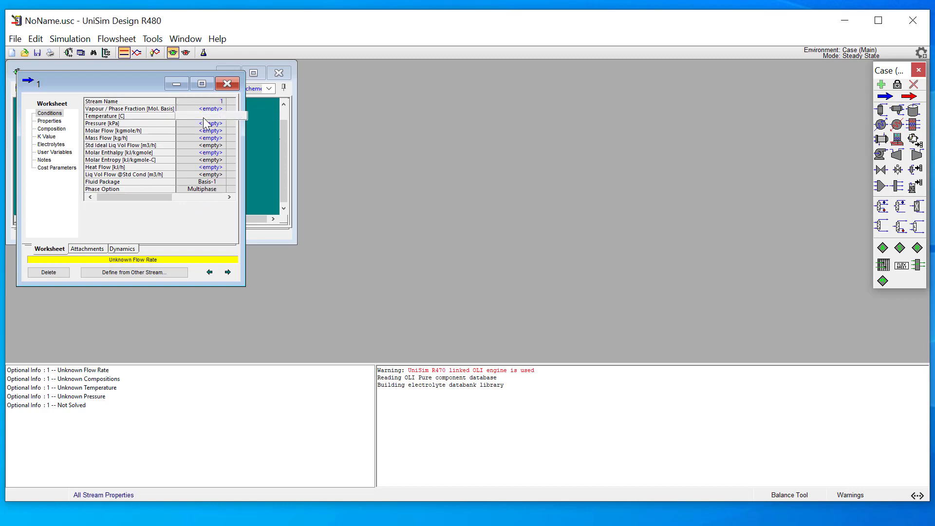
pyautogui.press('Return')
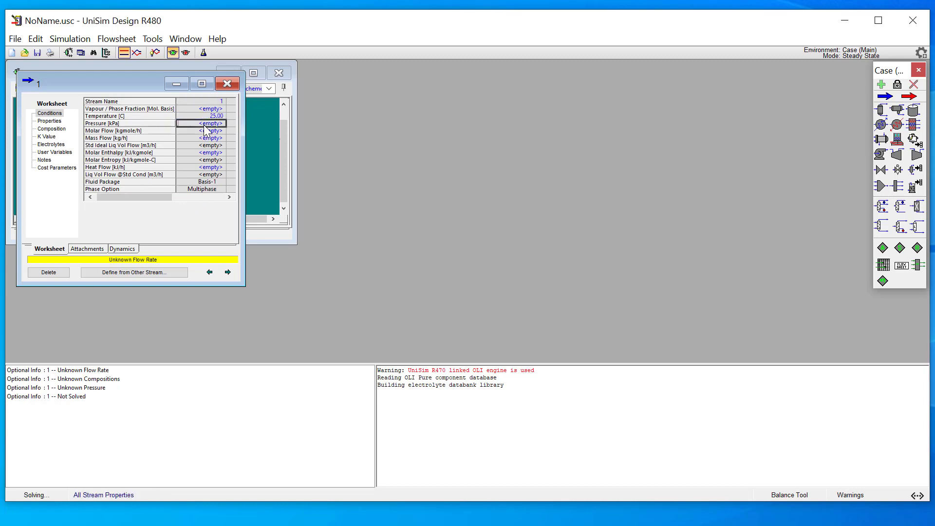
pyautogui.write('101.325')
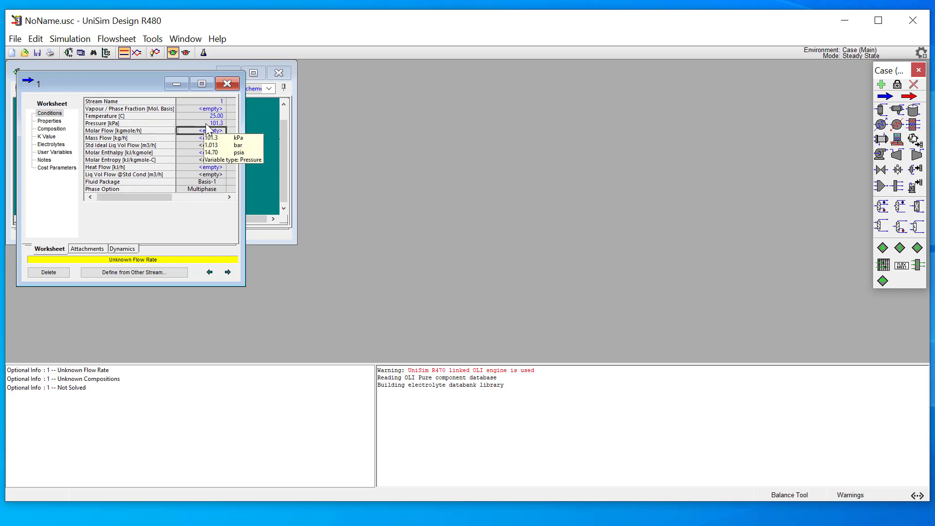
pyautogui.press('Return')
# Step: Change the compositional basis of stream 1 to mole flows
pyautogui.click(57, 129)
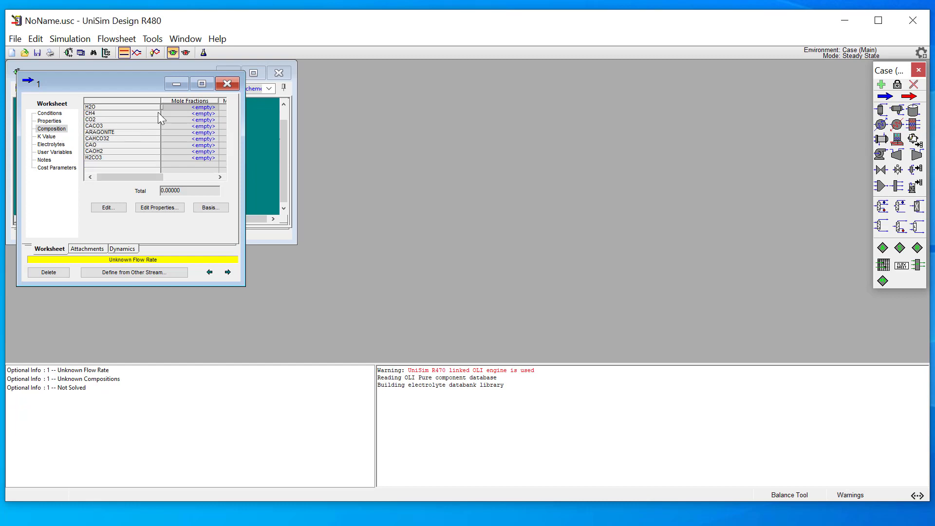
pyautogui.click(211, 210)
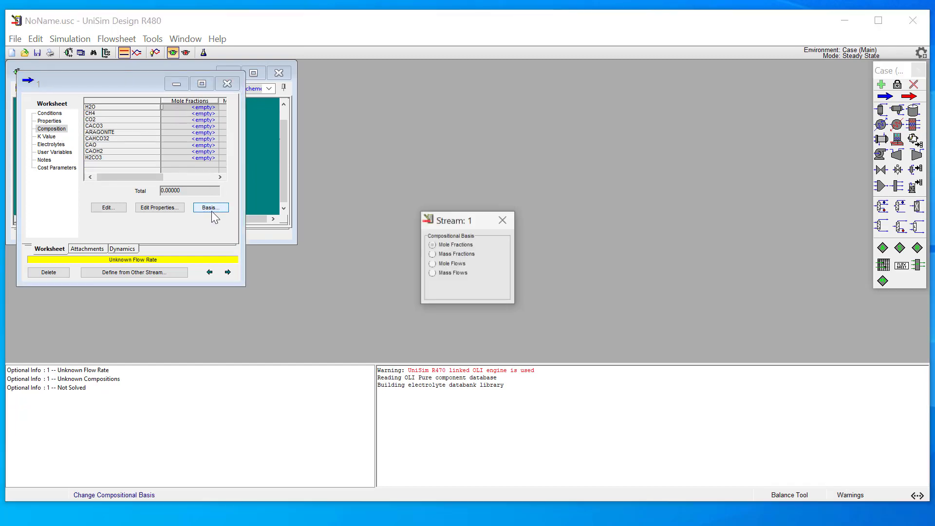
pyautogui.click(455, 266)
pyautogui.click(503, 221)
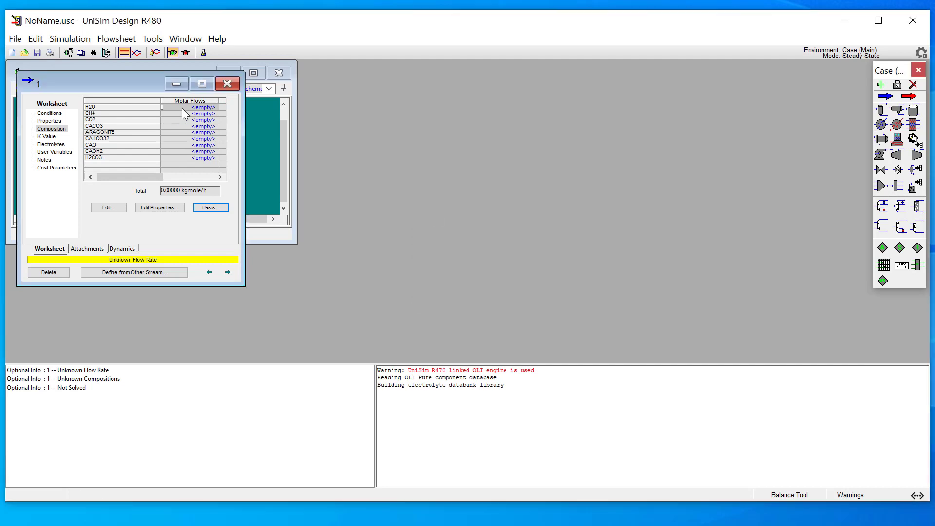
# Step: Enter stream 1's molar flows as 55 kgmole/h H2O and 0.1 kgmole/h each of CH4, CO2 and CaCO3, and close the stream
pyautogui.click(182, 108)
pyautogui.write('55')
pyautogui.press('Return')
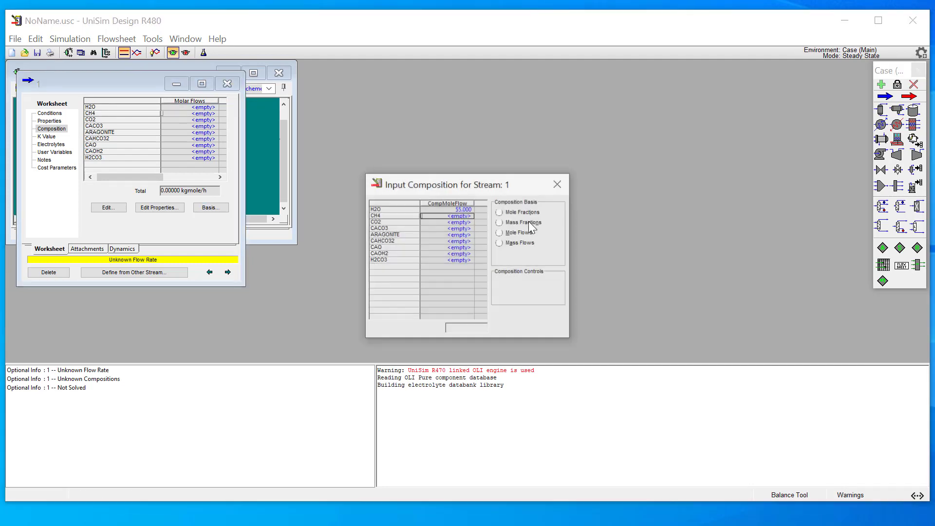
pyautogui.write('0.1')
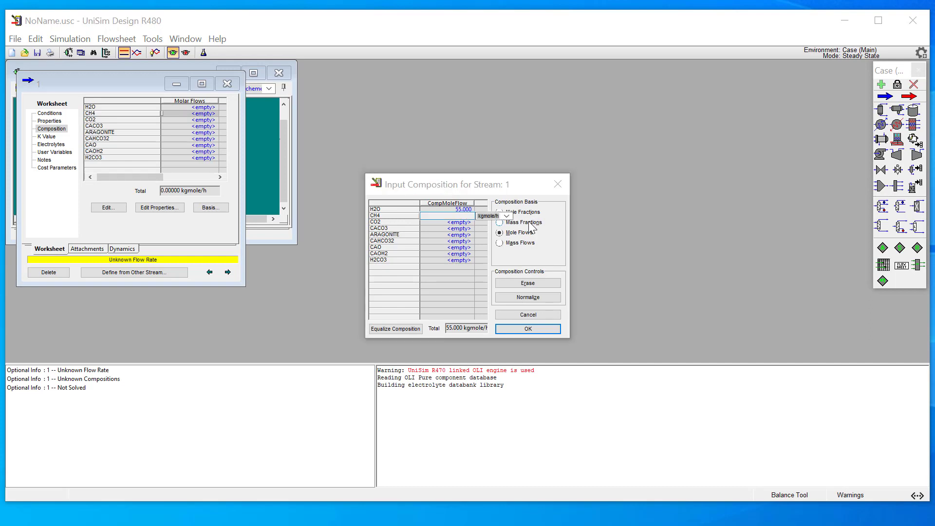
pyautogui.press('Return')
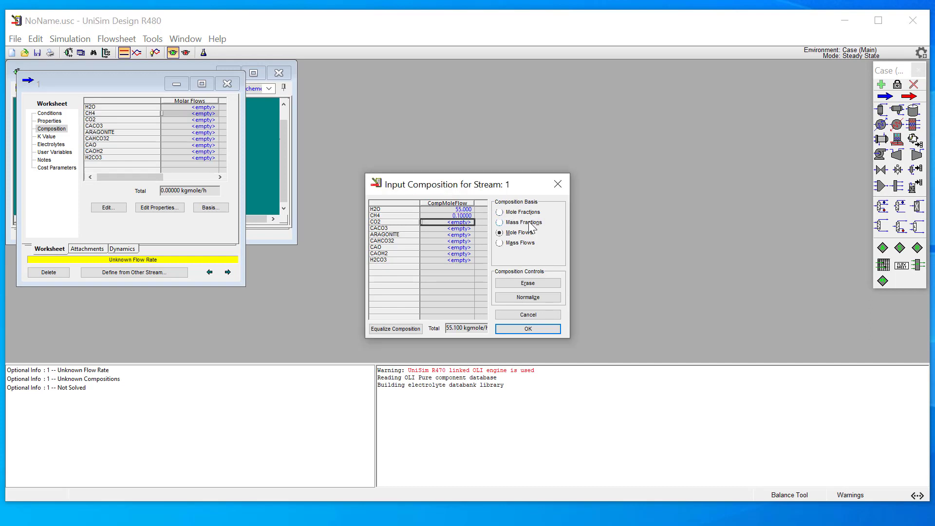
pyautogui.write('0.1')
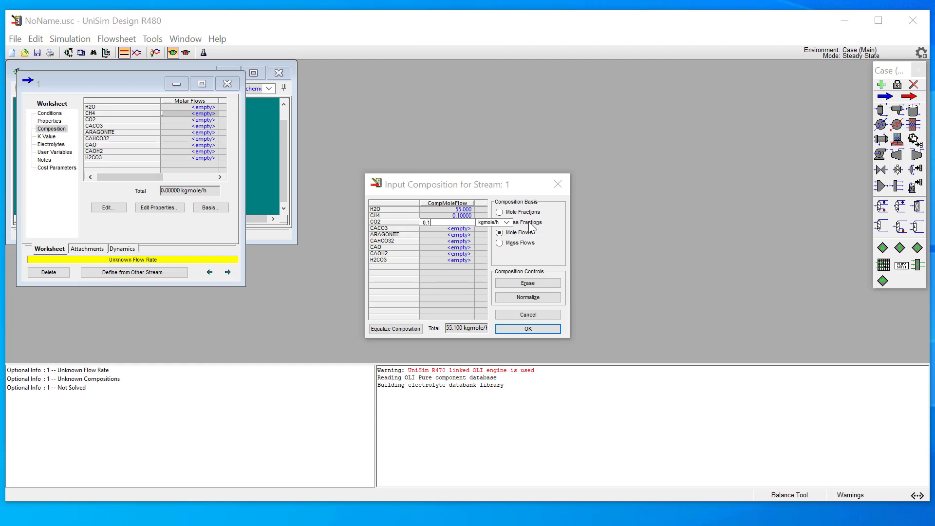
pyautogui.press('Return')
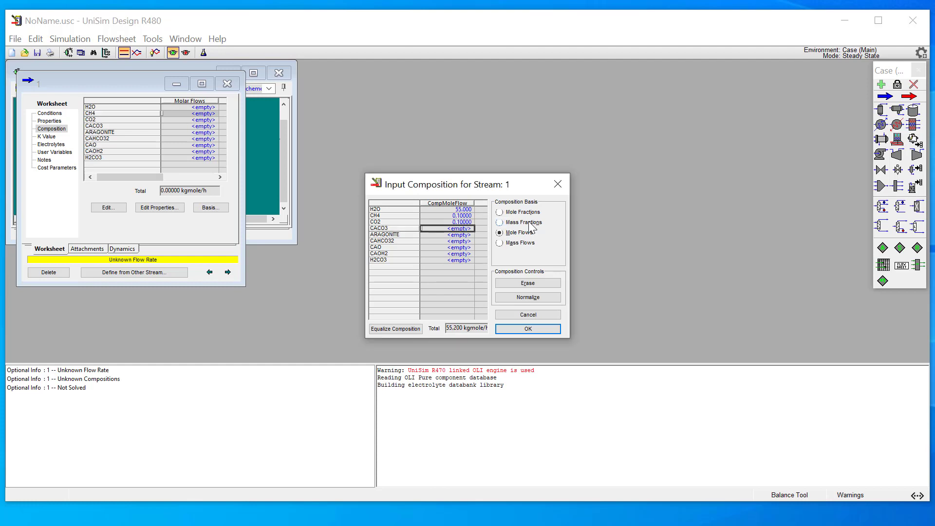
pyautogui.write('0.1')
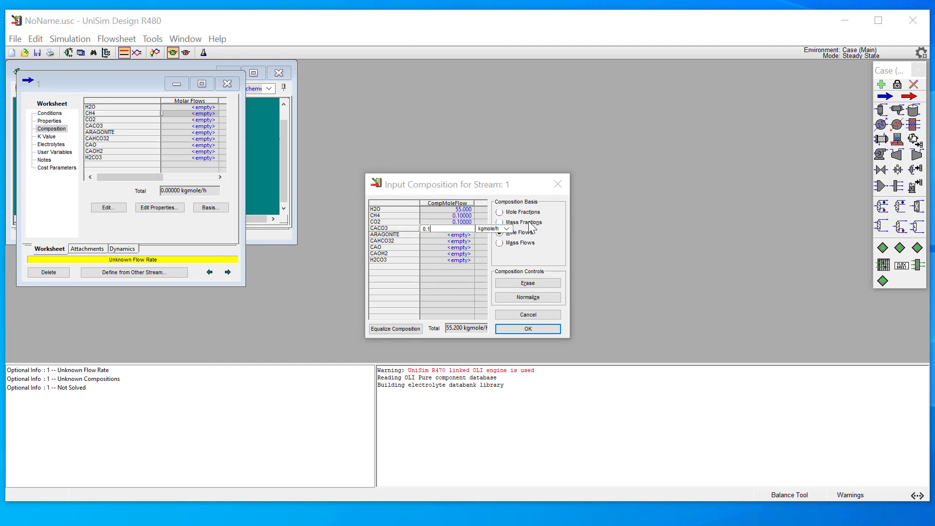
pyautogui.press('Return')
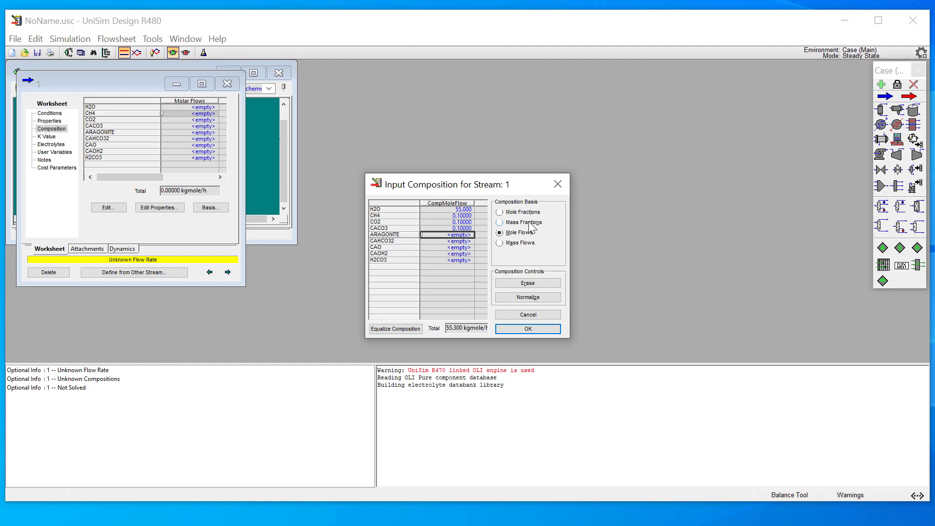
pyautogui.click(540, 331)
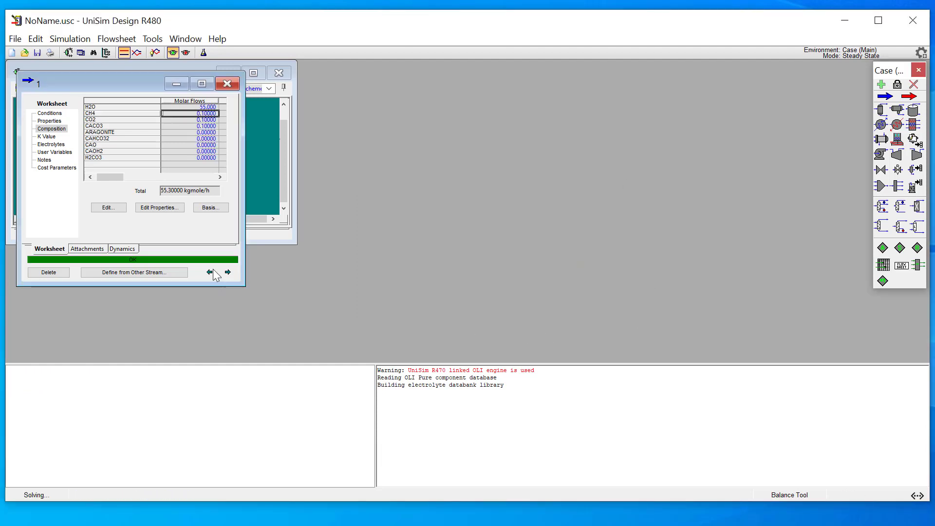
pyautogui.click(235, 84)
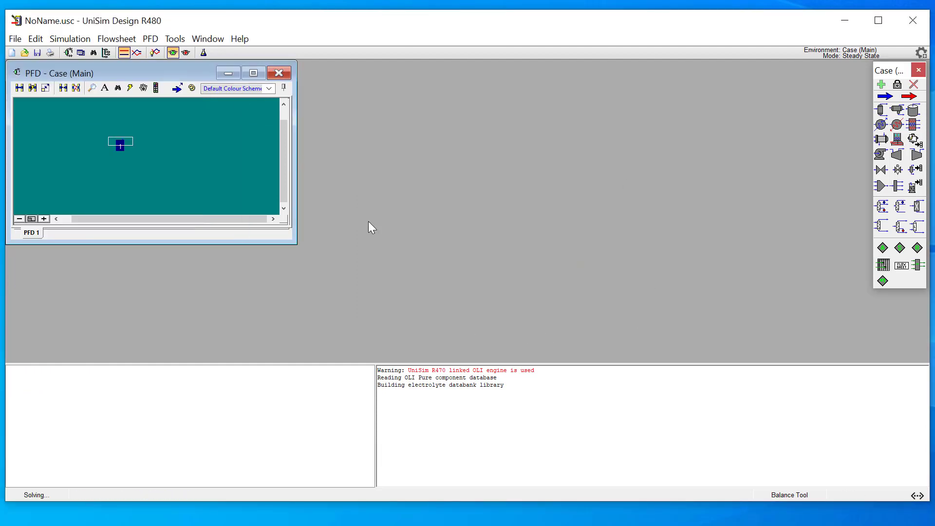